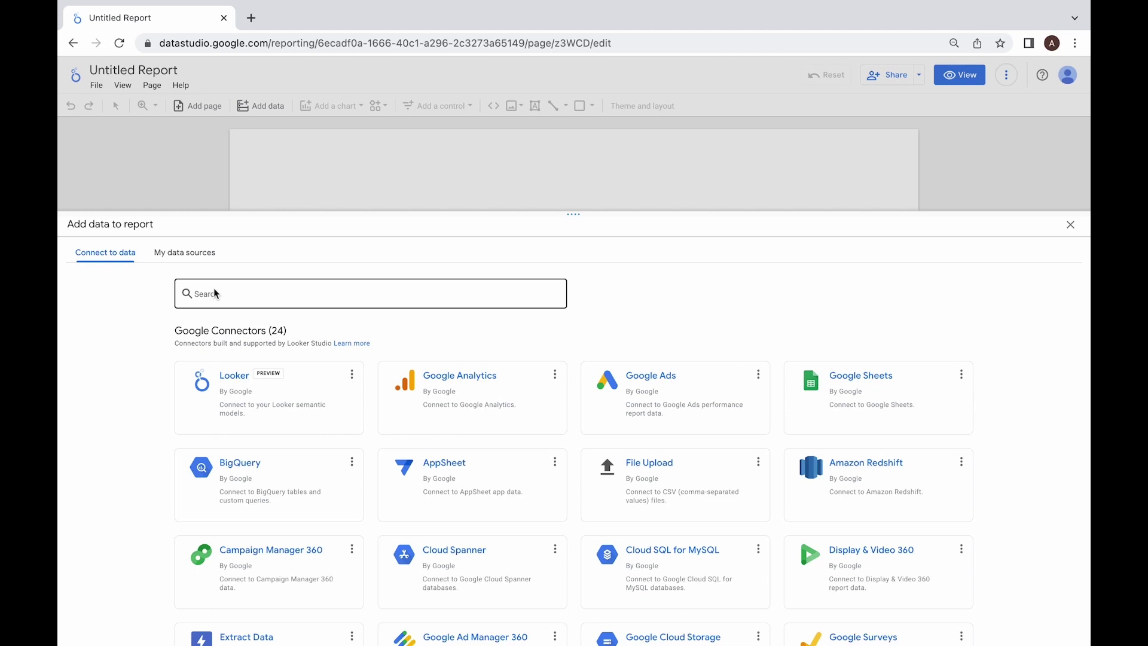
Step: Search the connectors for 'Face' and pick the Facebook Ads connector by Supermetrics
{"action": "left_click", "coordinate": [196, 294]}
{"action": "type", "text": "Face"}
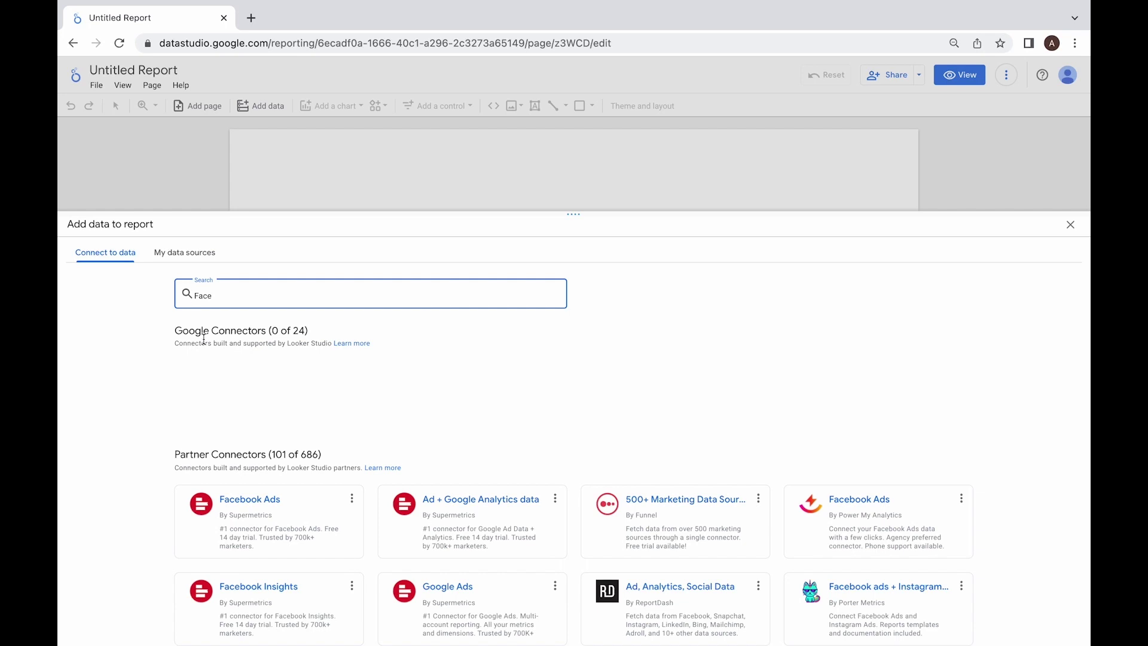
{"action": "left_click", "coordinate": [317, 515]}
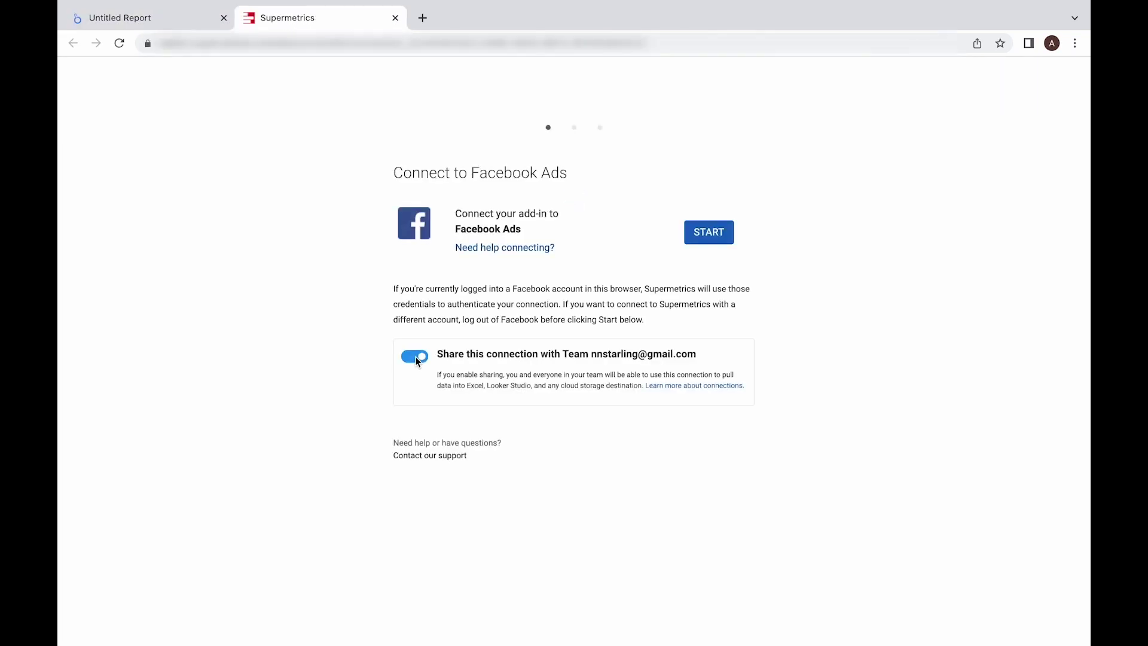
Step: Start the Supermetrics Facebook Ads connection, accept all Facebook cookies, and begin entering the login e-mail
{"action": "left_click", "coordinate": [694, 242]}
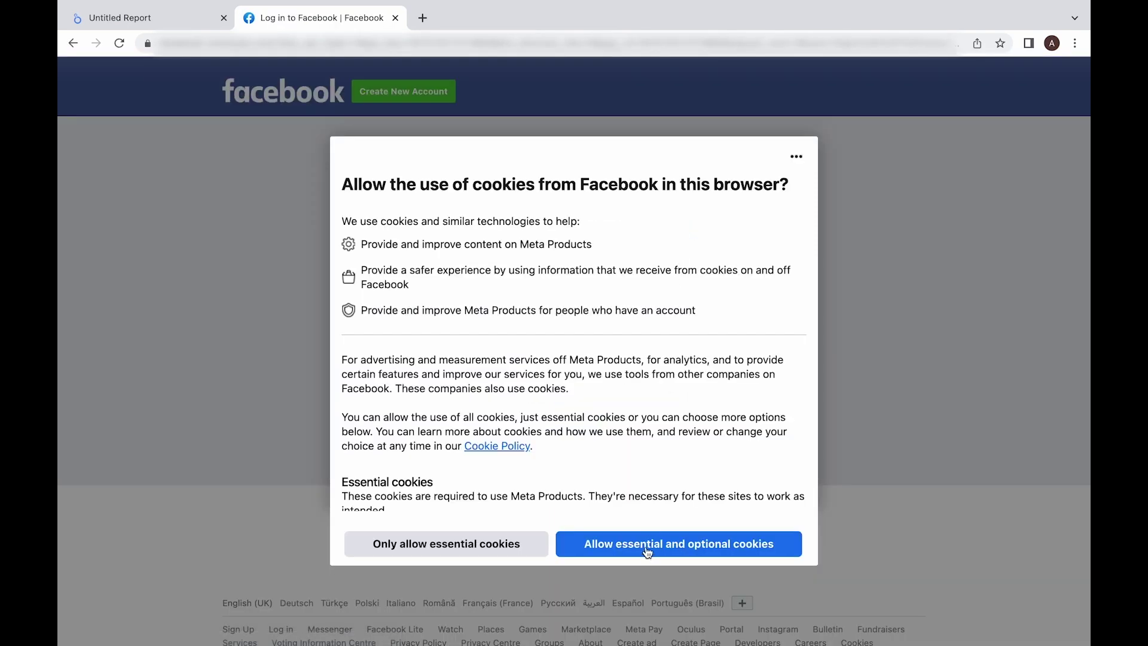
{"action": "left_click", "coordinate": [648, 550]}
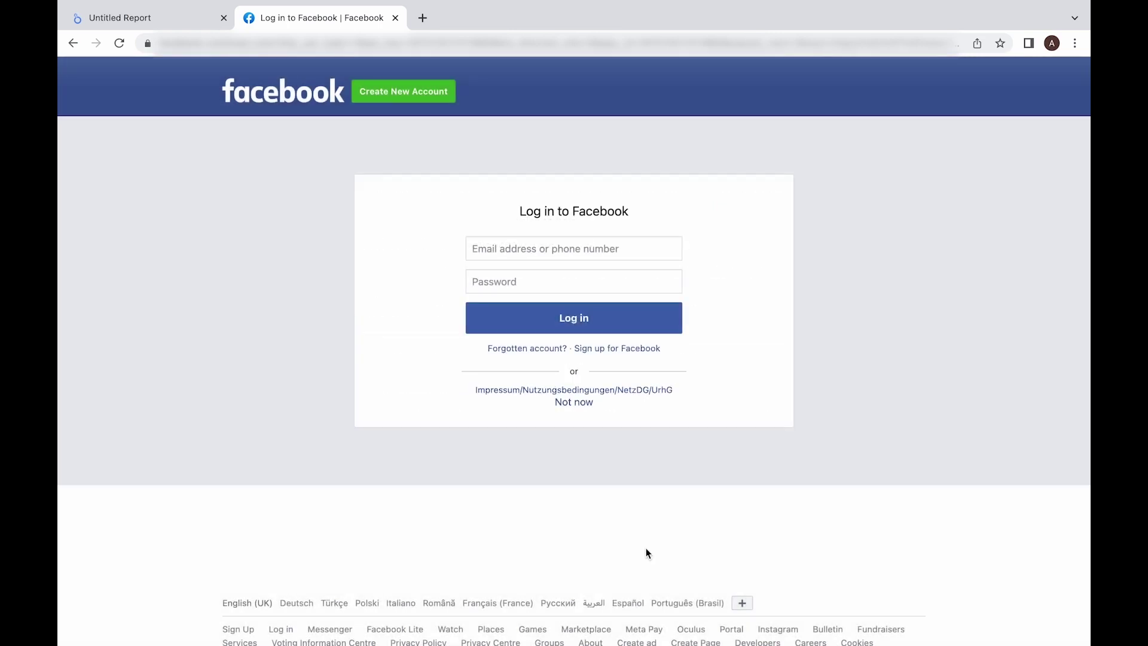
{"action": "left_click", "coordinate": [587, 261]}
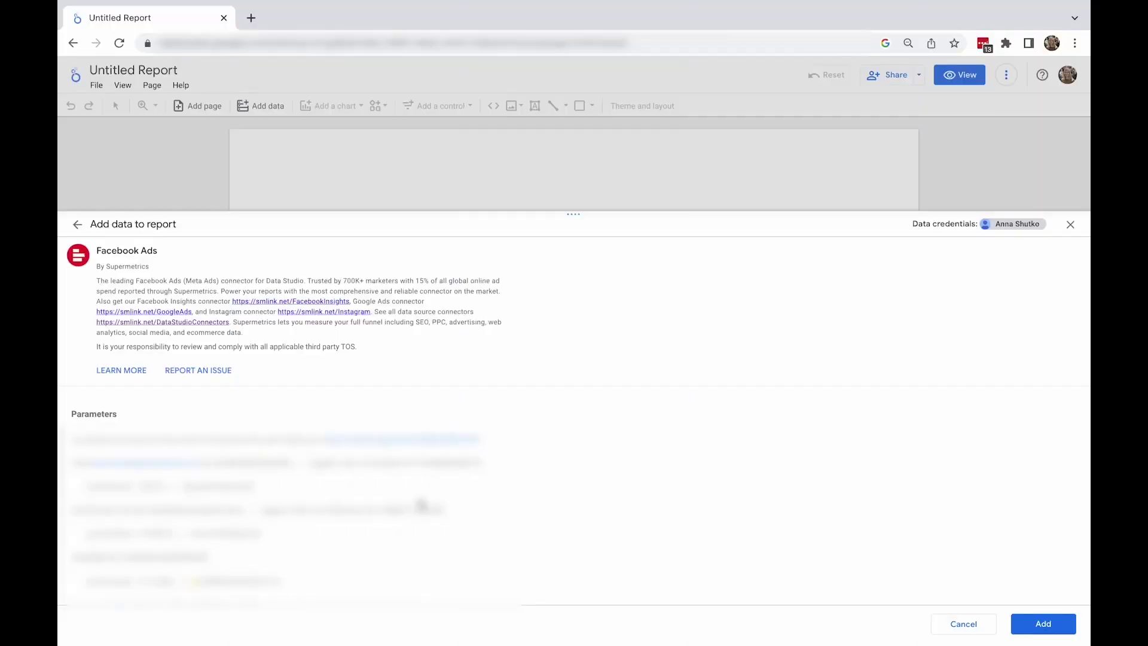
Step: Search the ad accounts for 'super' and select the Supermetrics Ads account
{"action": "scroll", "coordinate": [488, 386], "scroll_direction": "down", "scroll_amount": 15}
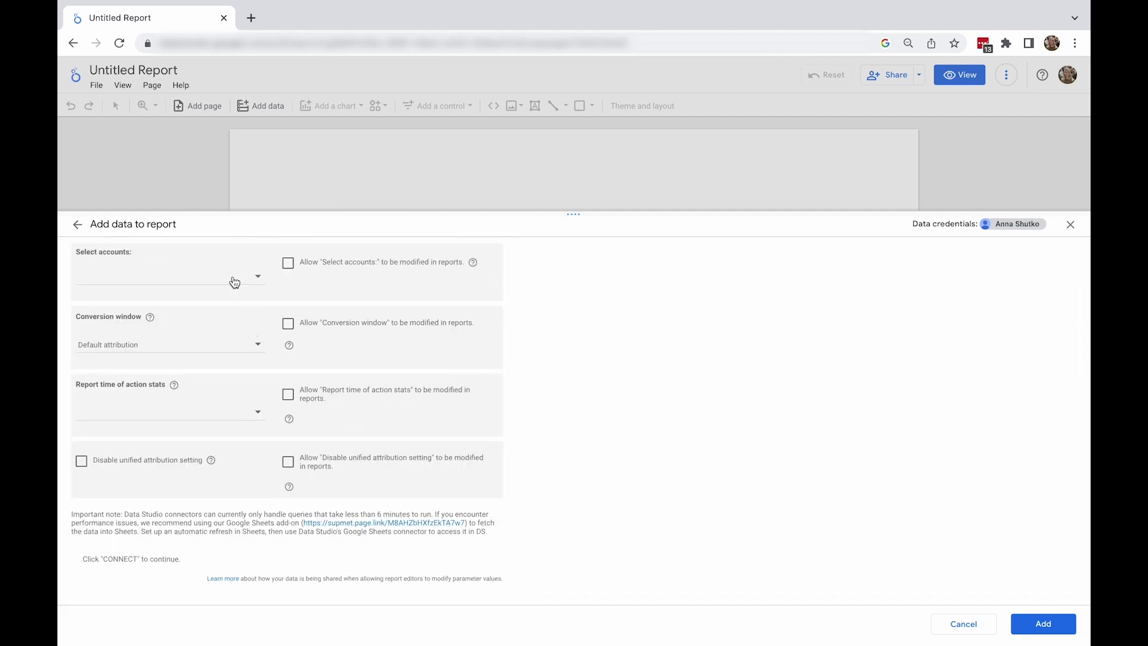
{"action": "left_click", "coordinate": [234, 282]}
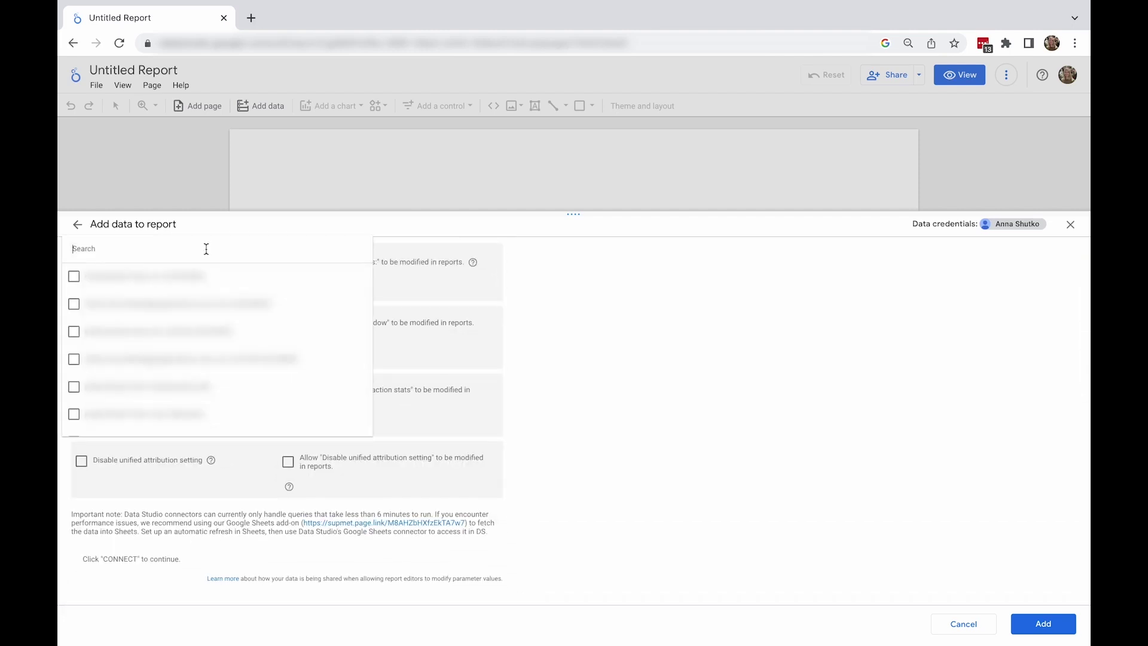
{"action": "type", "text": "super"}
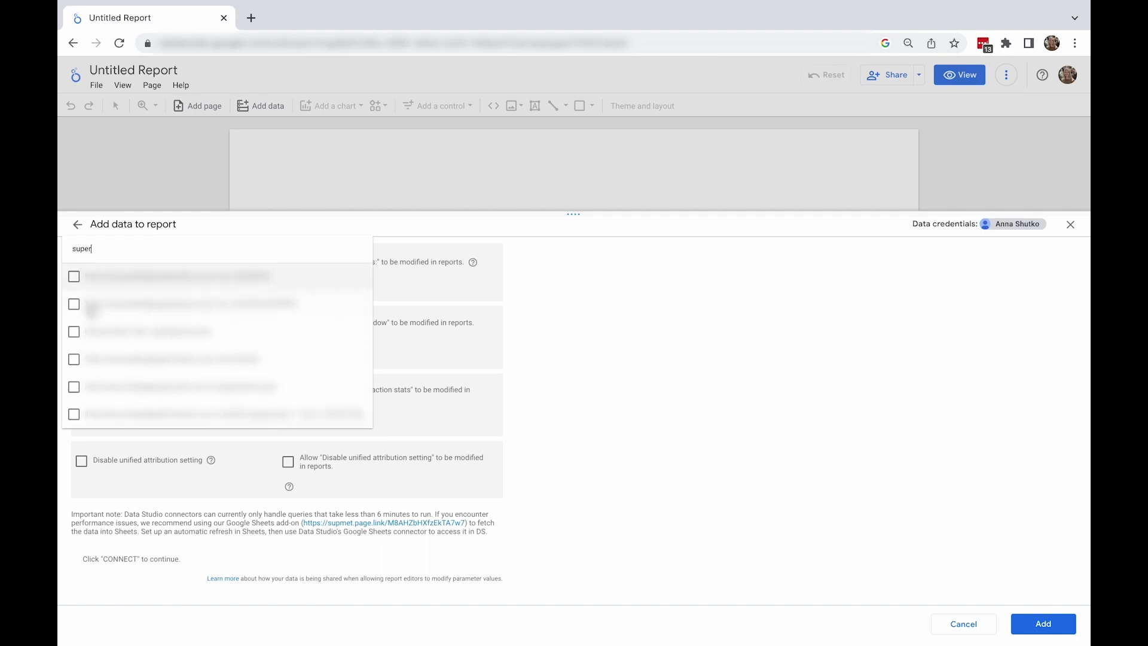
{"action": "left_click", "coordinate": [75, 387]}
{"action": "left_click", "coordinate": [498, 339]}
Step: Keep the conversion window set to Default attribution
{"action": "scroll", "coordinate": [192, 401], "scroll_direction": "up", "scroll_amount": 2}
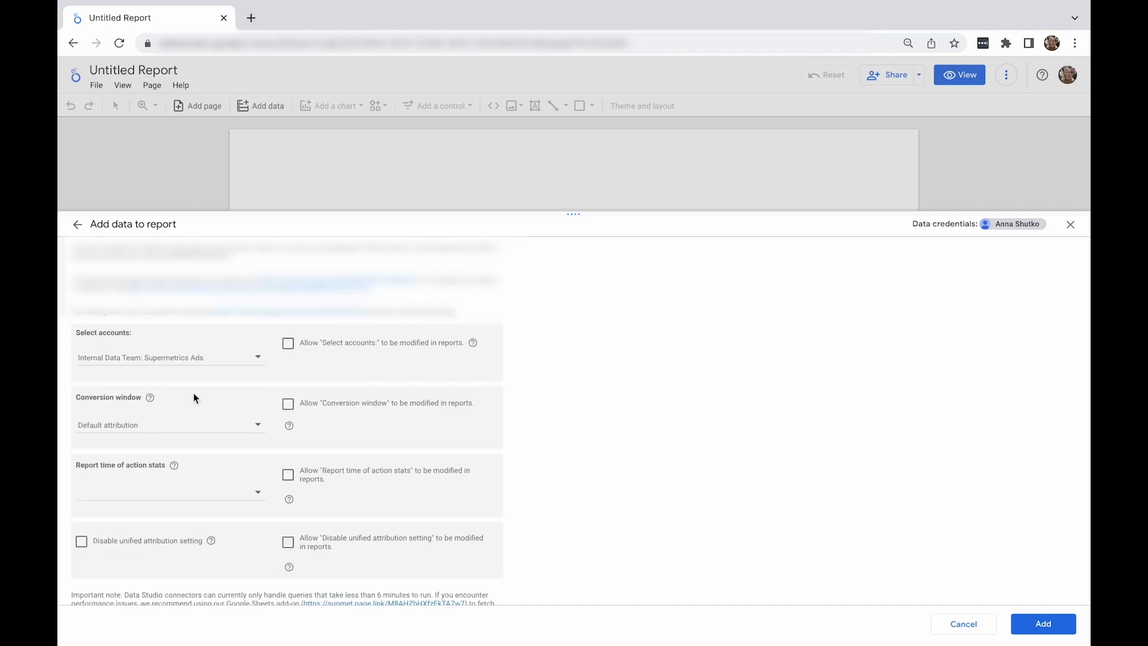
{"action": "left_click", "coordinate": [196, 427]}
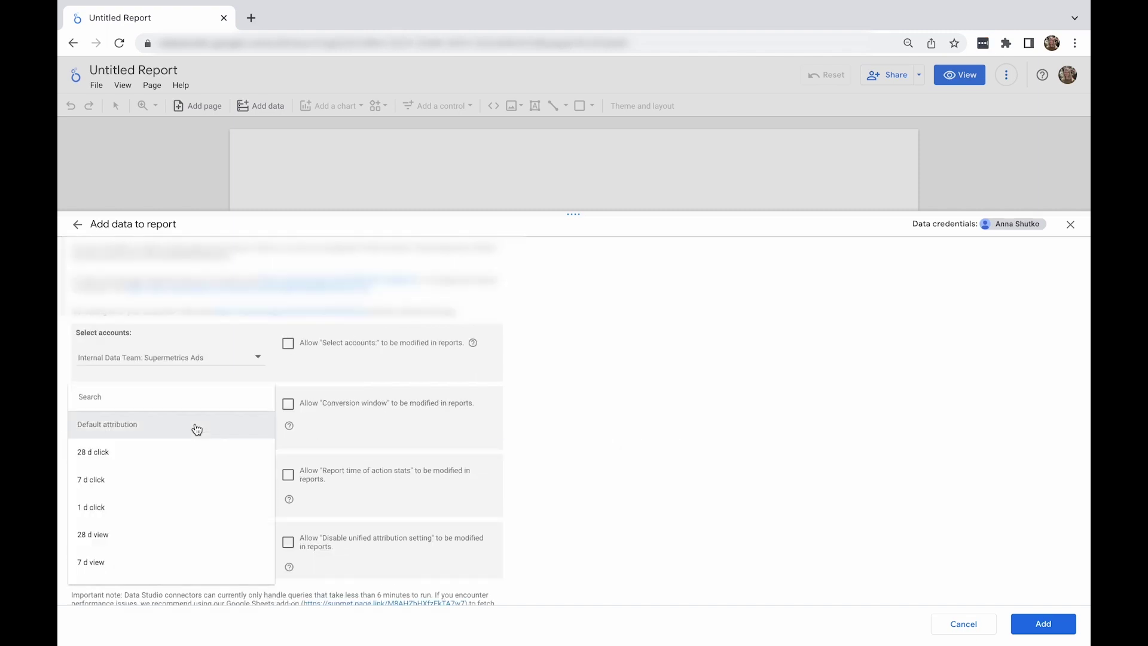
{"action": "scroll", "coordinate": [197, 429], "scroll_direction": "down", "scroll_amount": 5}
{"action": "scroll", "coordinate": [197, 429], "scroll_direction": "up", "scroll_amount": 4}
{"action": "scroll", "coordinate": [197, 429], "scroll_direction": "up", "scroll_amount": 1}
{"action": "left_click", "coordinate": [197, 429]}
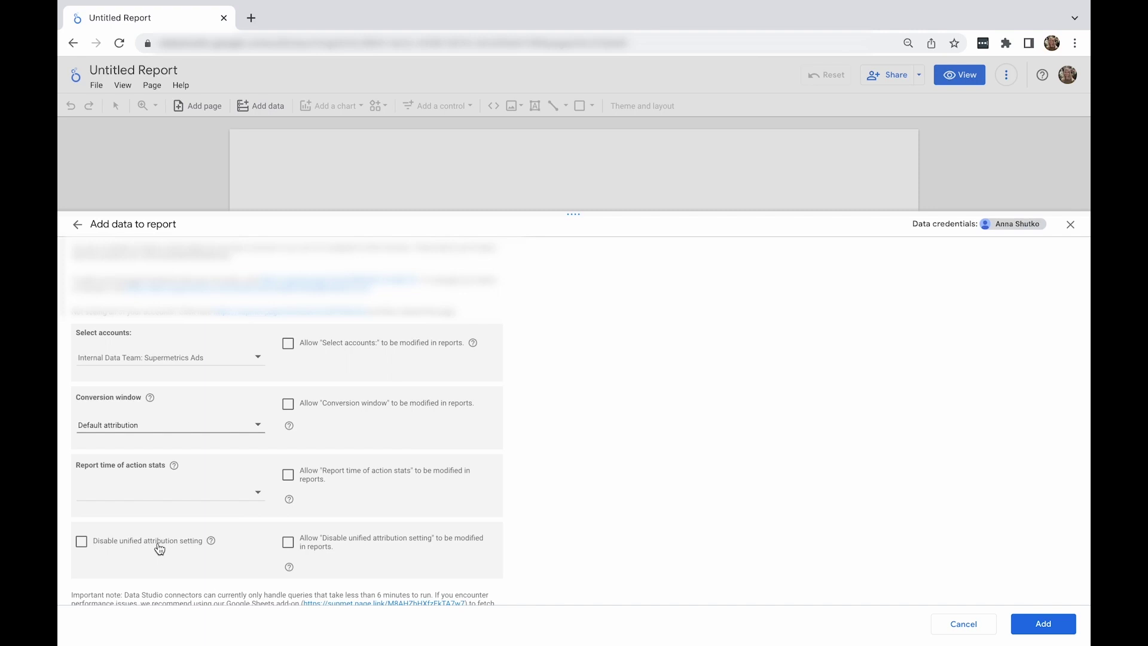
Step: Leave reports unable to change the selected accounts and conversion window
{"action": "left_click", "coordinate": [289, 347]}
{"action": "left_click", "coordinate": [293, 355]}
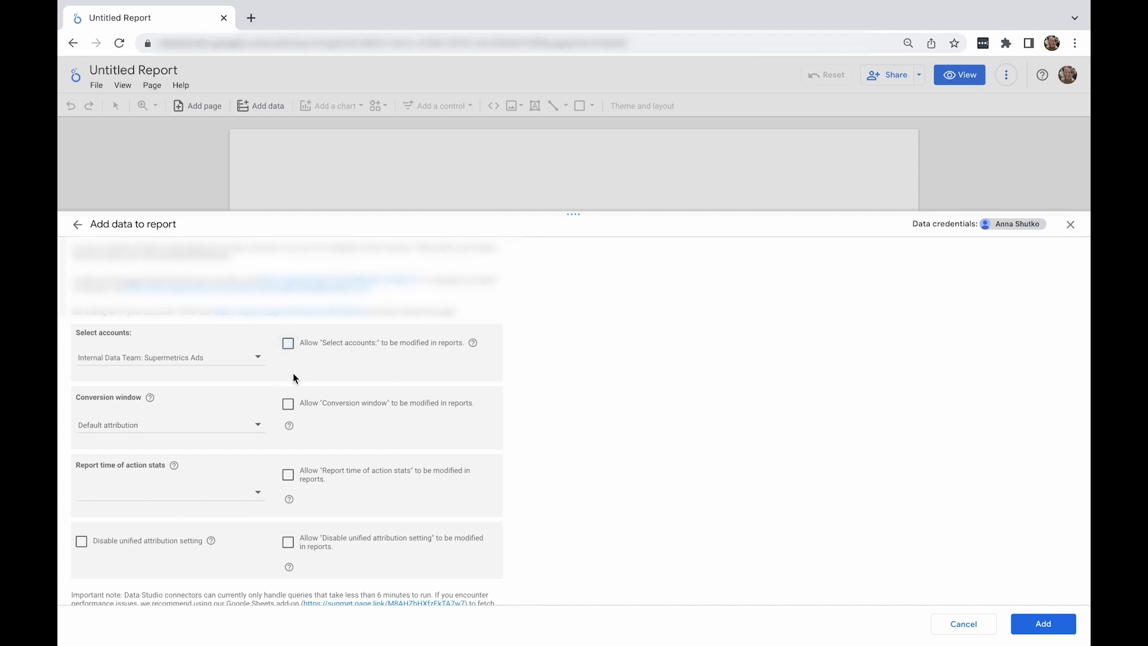
{"action": "left_click", "coordinate": [293, 414]}
{"action": "left_click", "coordinate": [293, 413]}
Step: Change the data credentials from Owner's to Viewer's Credentials
{"action": "left_click", "coordinate": [954, 232]}
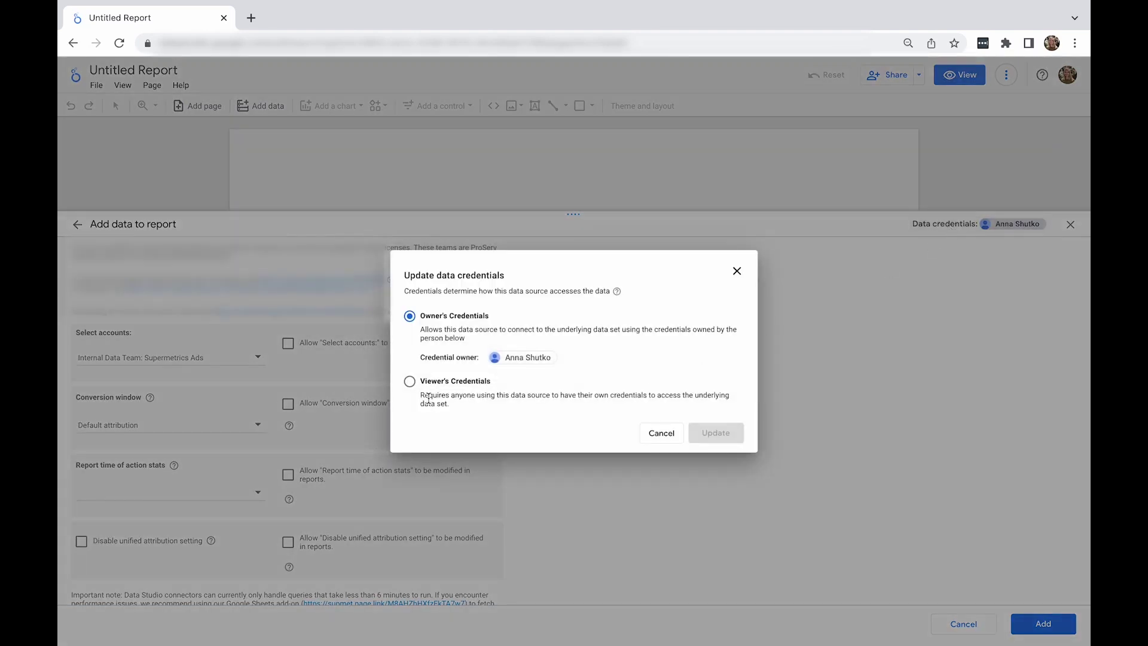
{"action": "left_click", "coordinate": [410, 382]}
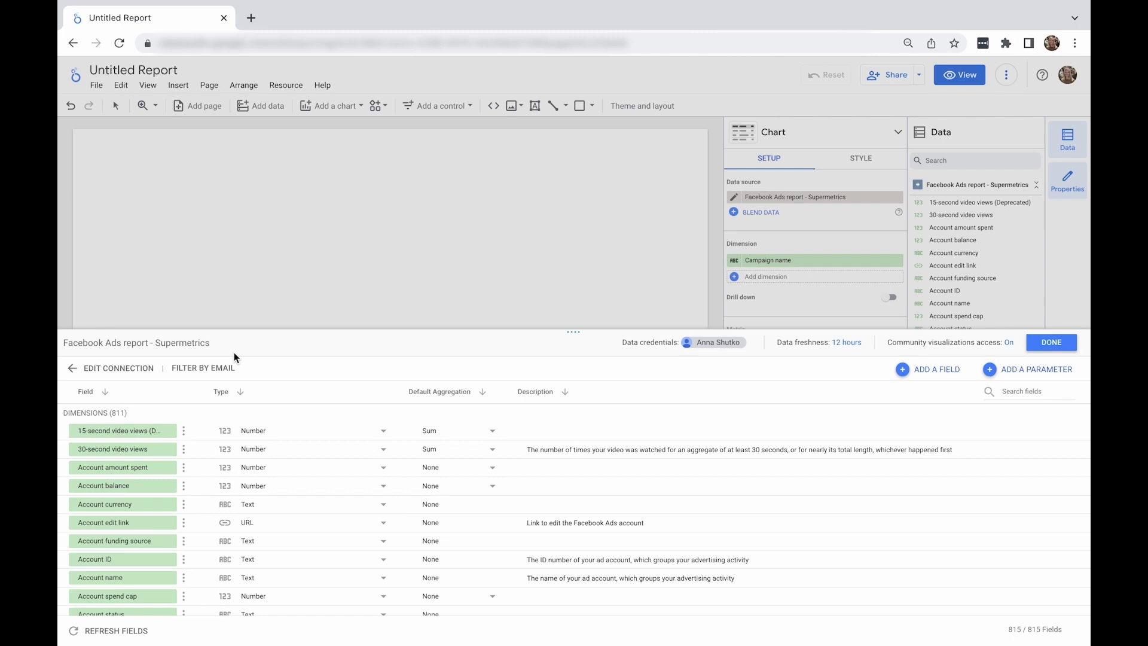
Step: Finish the data source fields, then review the table's data source without adding another
{"action": "left_click", "coordinate": [1039, 343]}
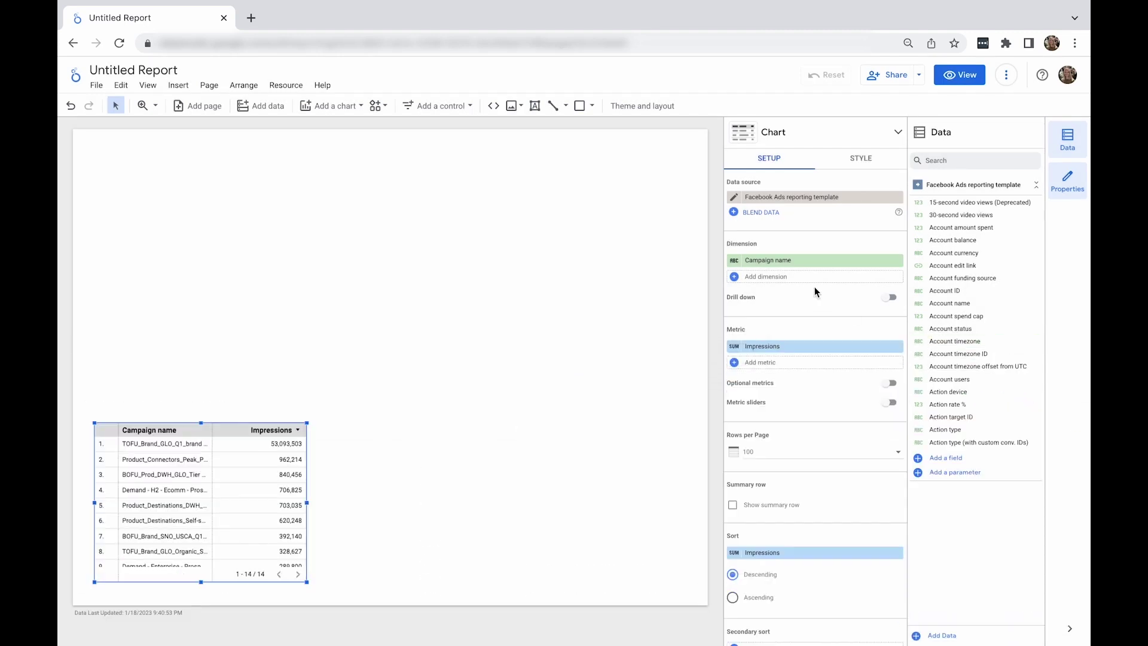
{"action": "left_click", "coordinate": [802, 197]}
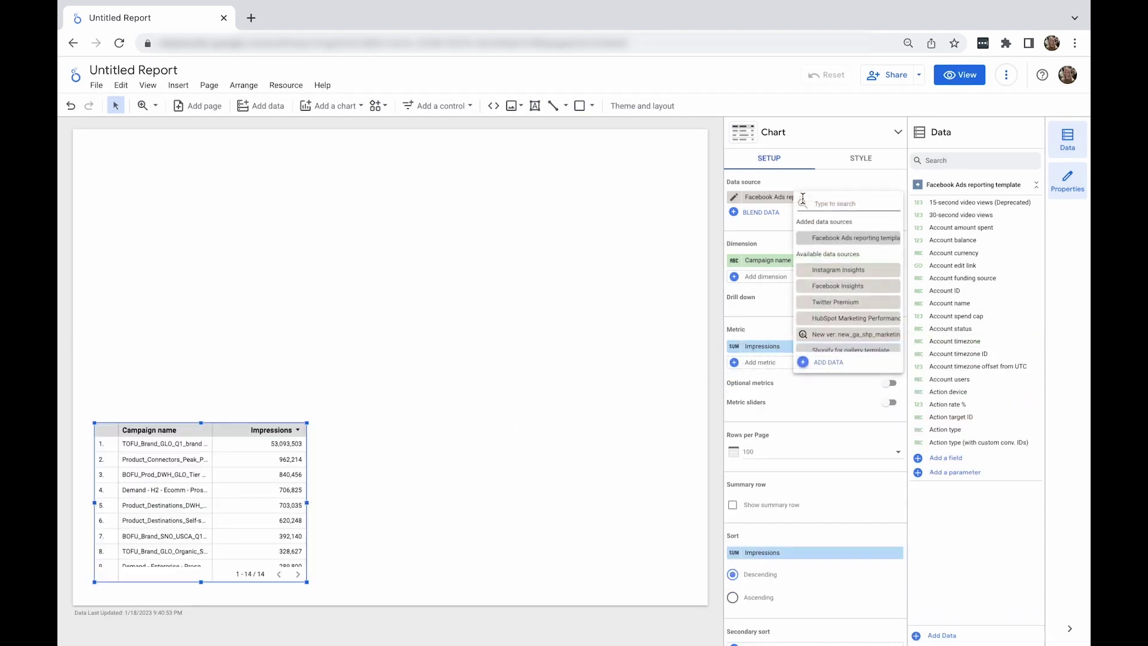
{"action": "left_click", "coordinate": [804, 362]}
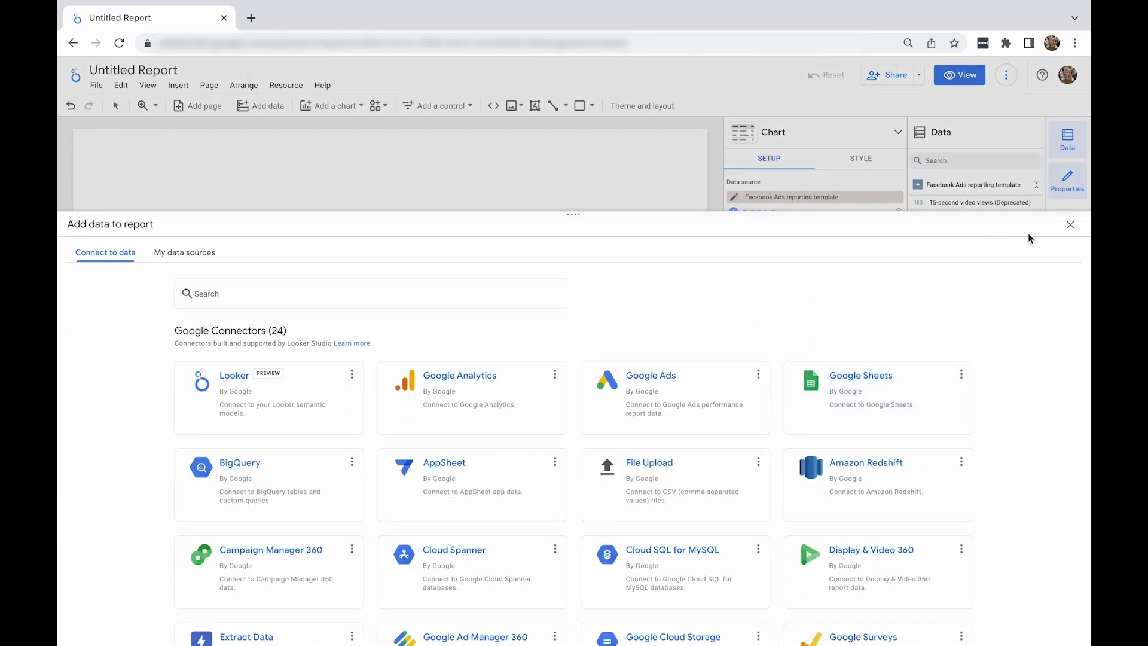
{"action": "left_click", "coordinate": [1071, 226]}
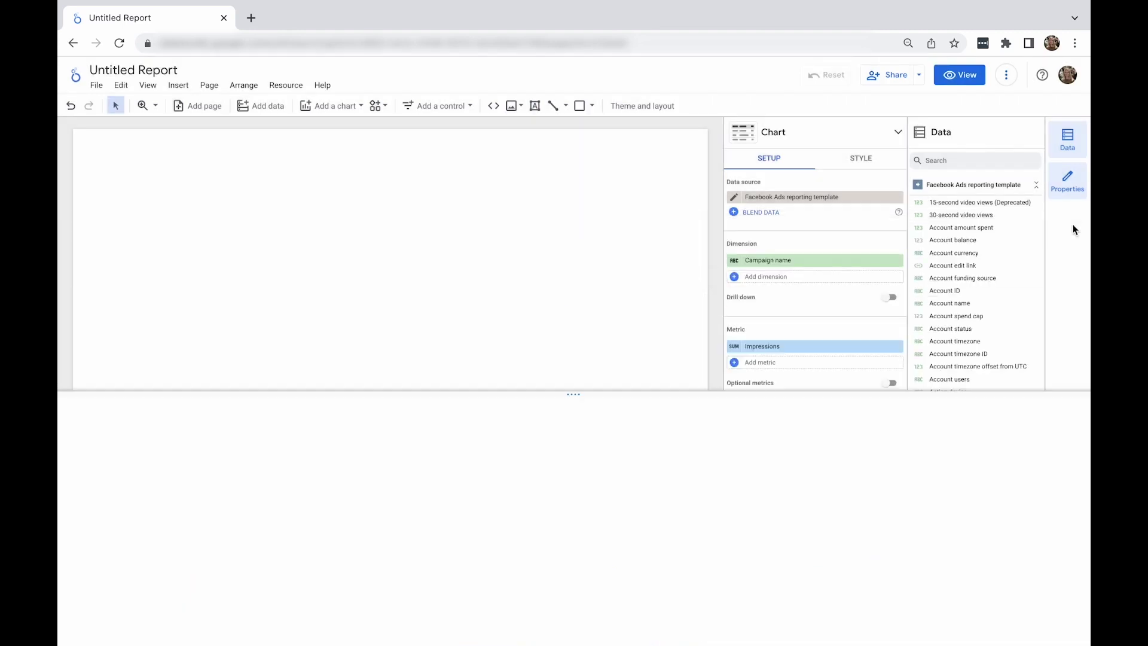
{"action": "left_click", "coordinate": [734, 198]}
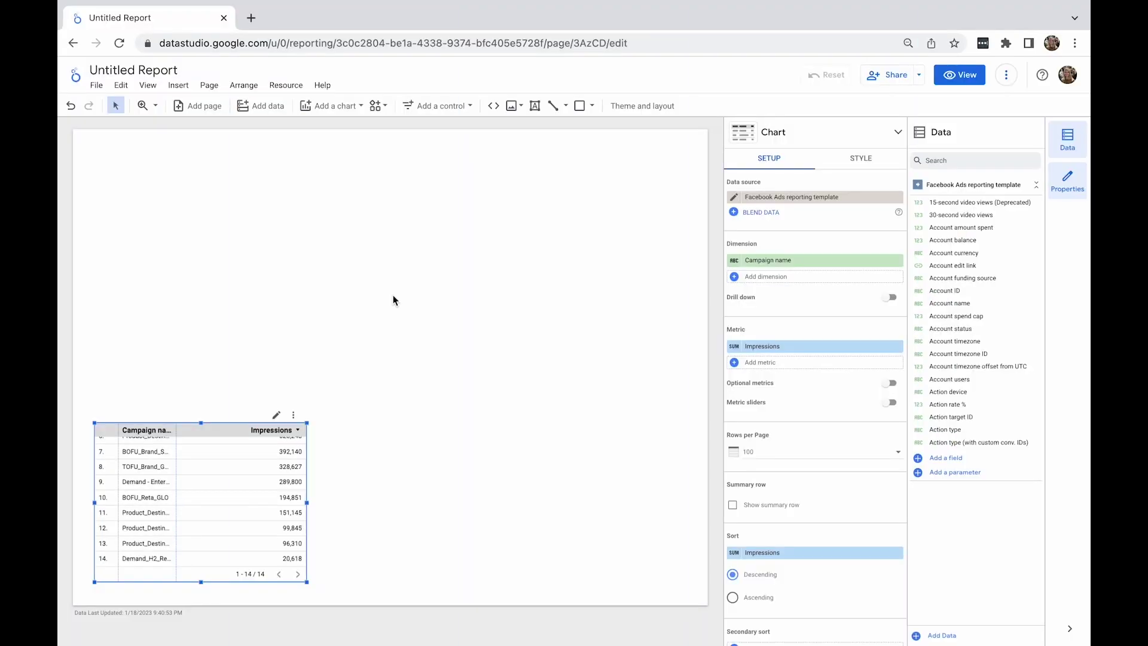
Step: Open Resource > Manage added data sources to see the Facebook Ads reporting template
{"action": "left_click", "coordinate": [290, 91]}
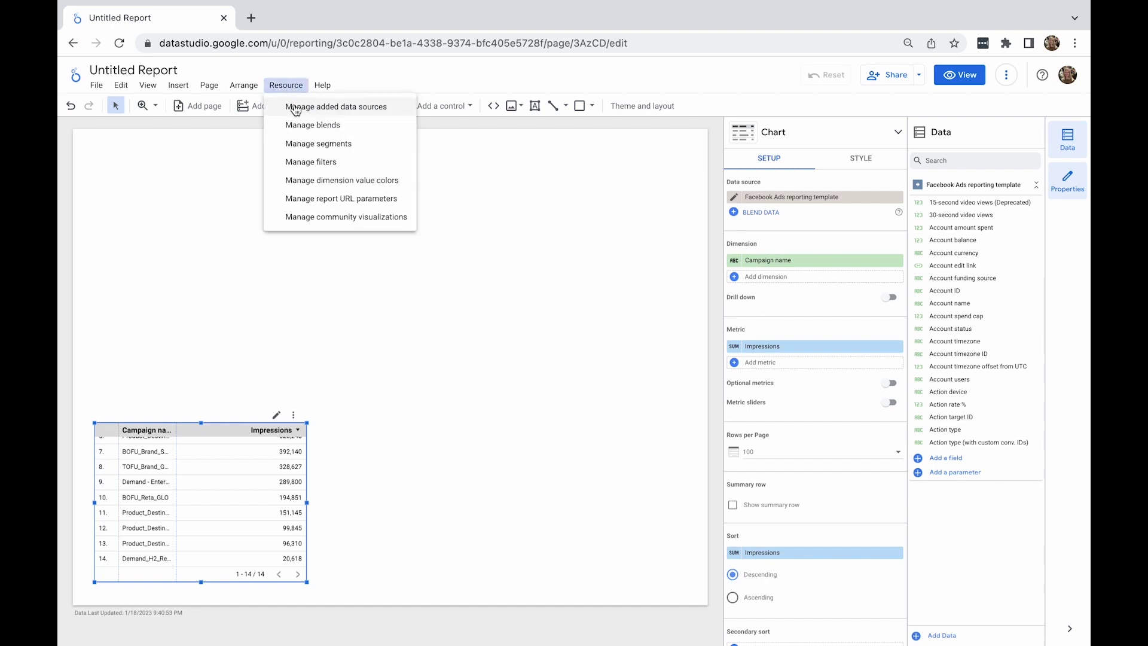
{"action": "left_click", "coordinate": [294, 108]}
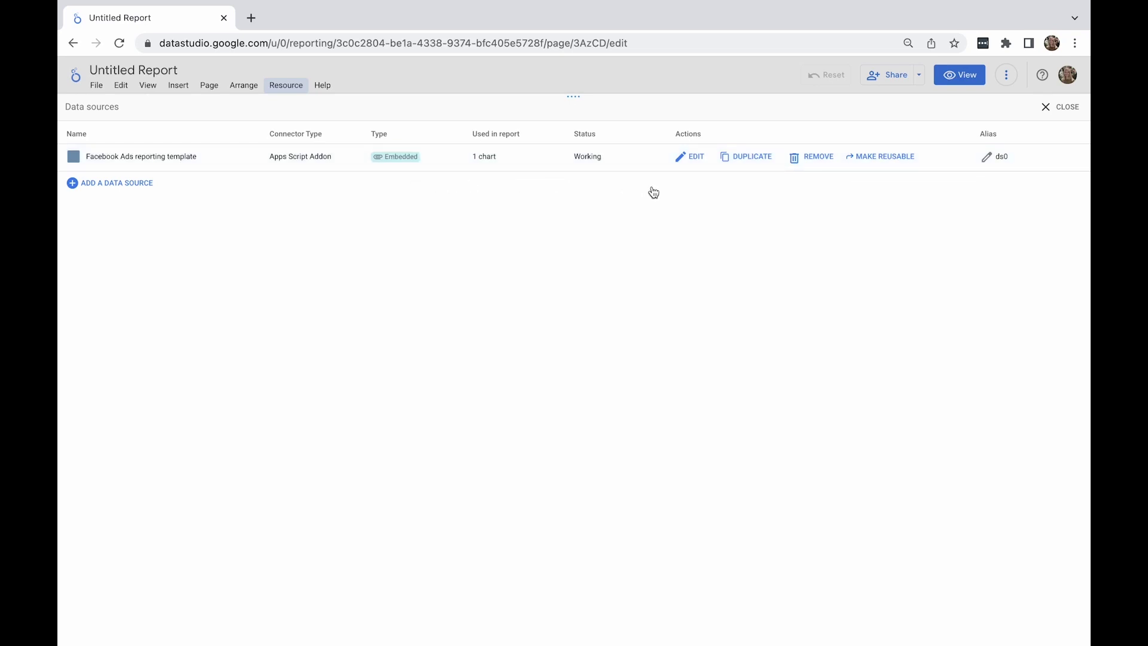
Step: Make the Facebook Ads reporting template reusable, granting report editors access
{"action": "left_click", "coordinate": [877, 162]}
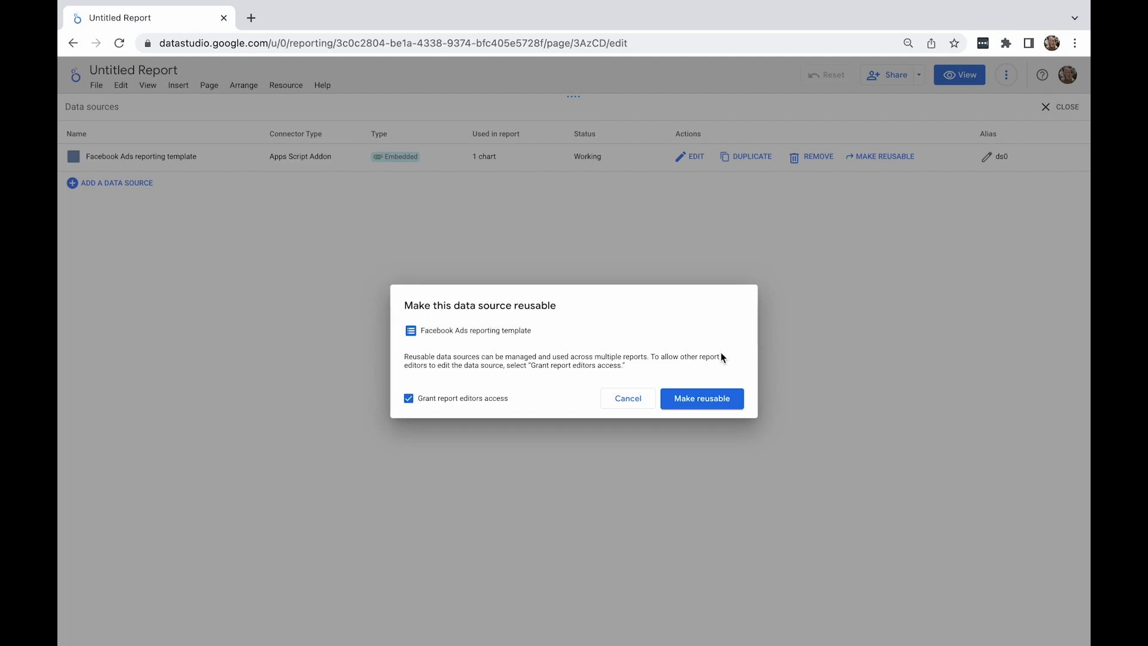
{"action": "left_click", "coordinate": [700, 399]}
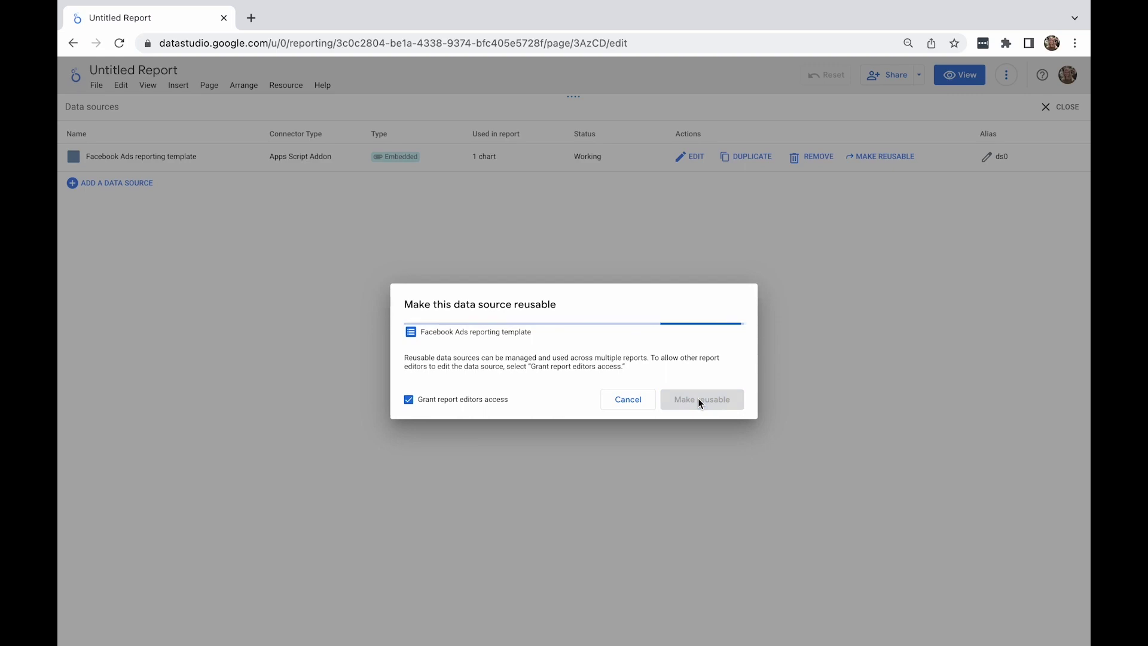